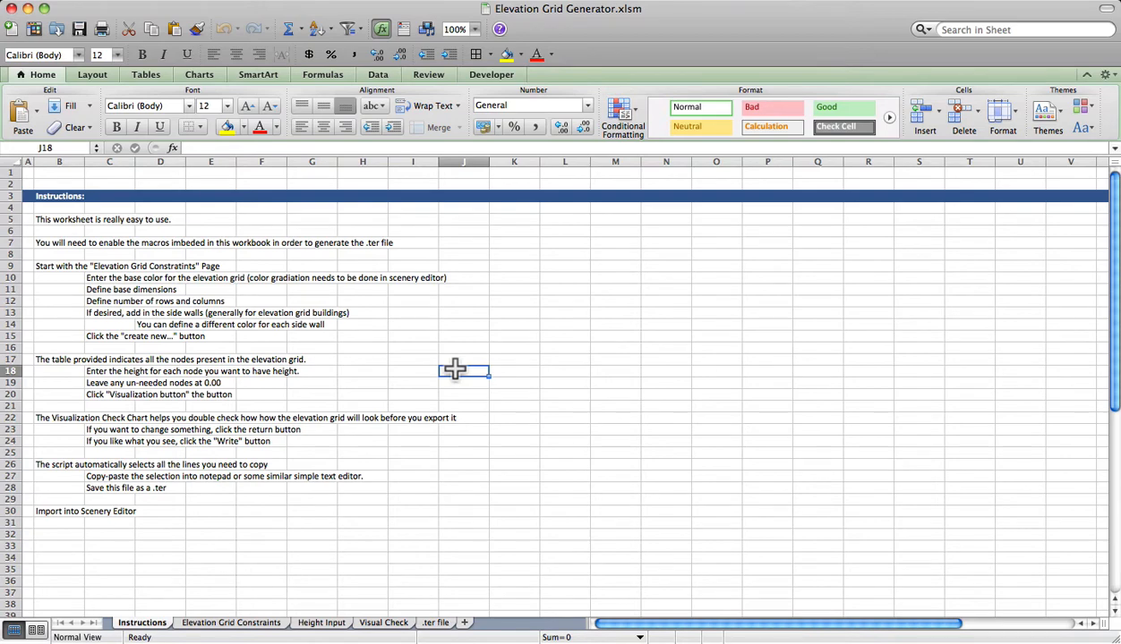
# Open the Elevation Grid Constraints sheet and review the height, width, row and column settings
pyautogui.click(248, 623)
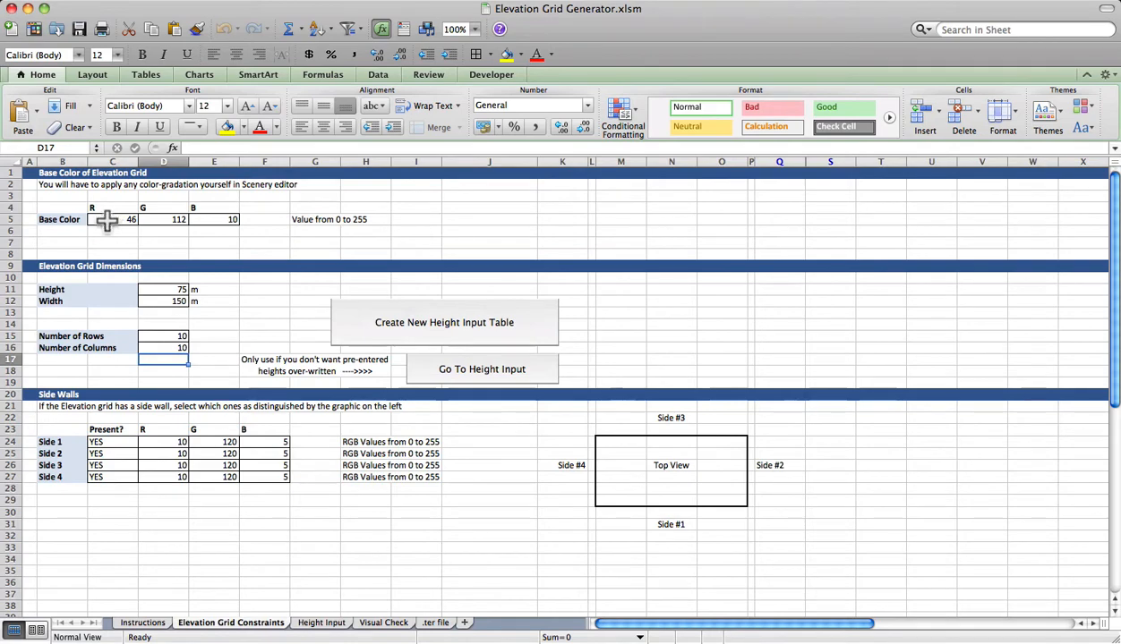
pyautogui.moveTo(163, 291); pyautogui.dragTo(173, 303)
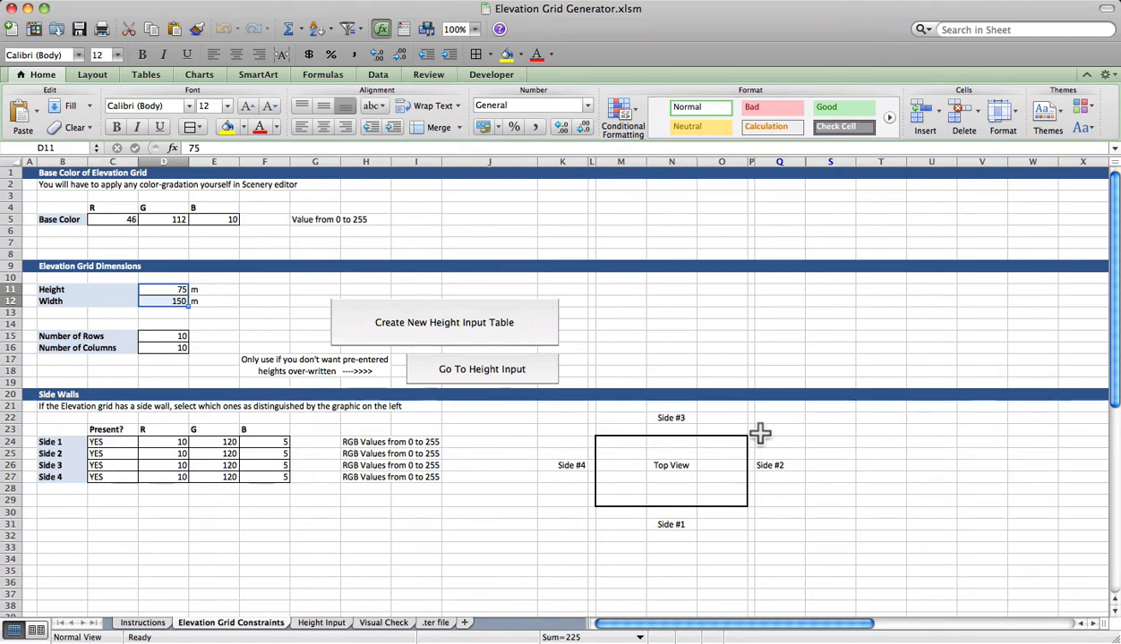
pyautogui.click(156, 341)
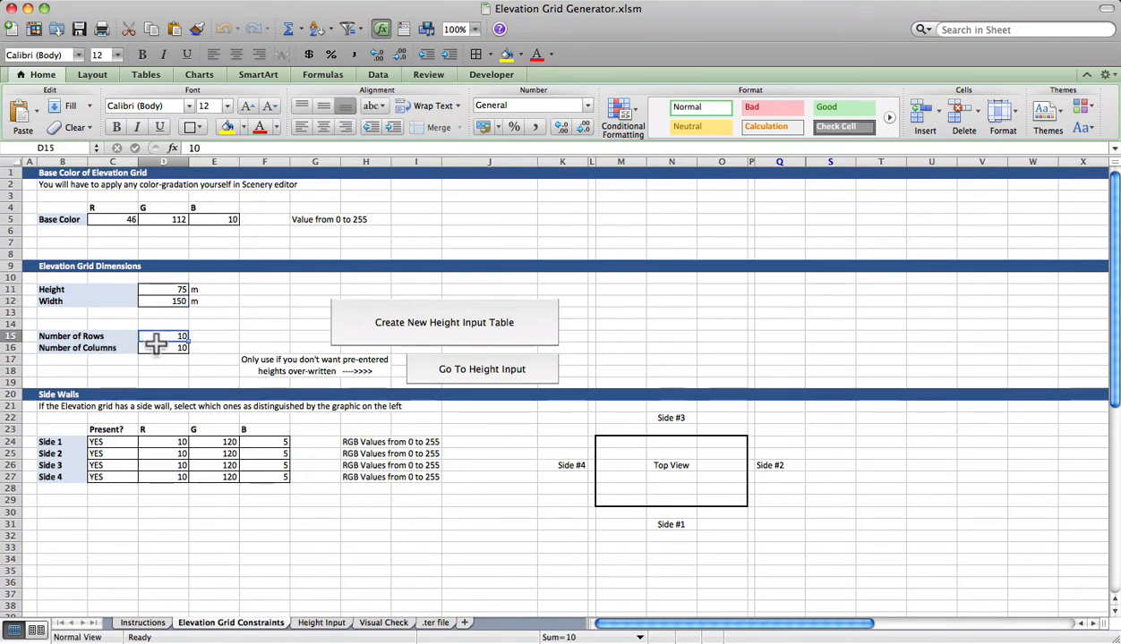
pyautogui.click(179, 349)
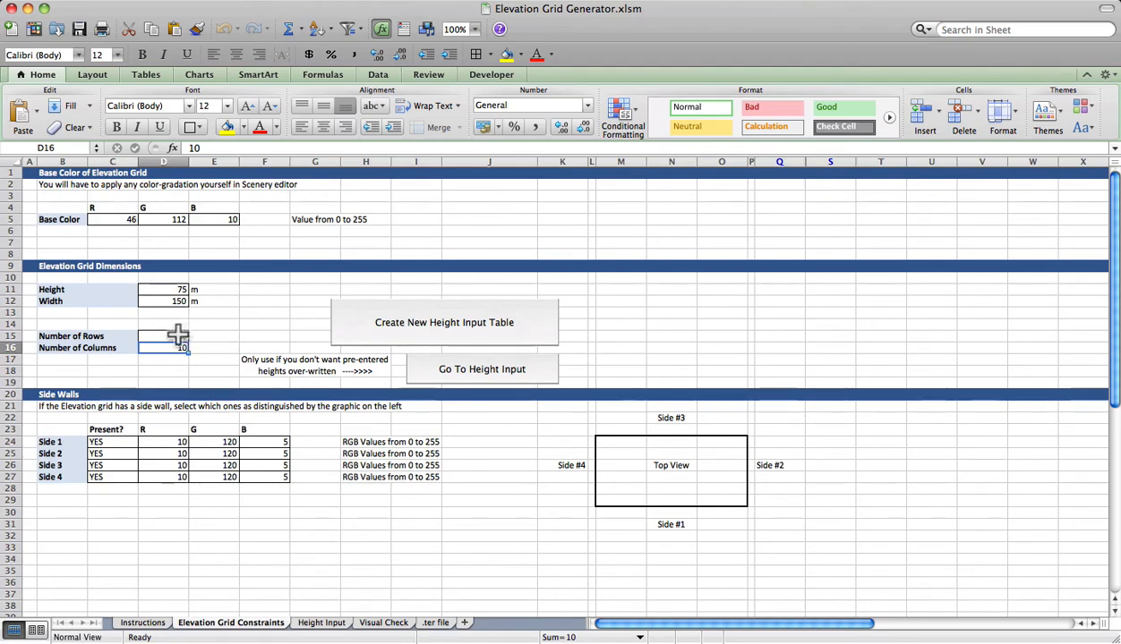
# Try 51 as the Number of Rows, and enter 50 instead
pyautogui.click(178, 336)
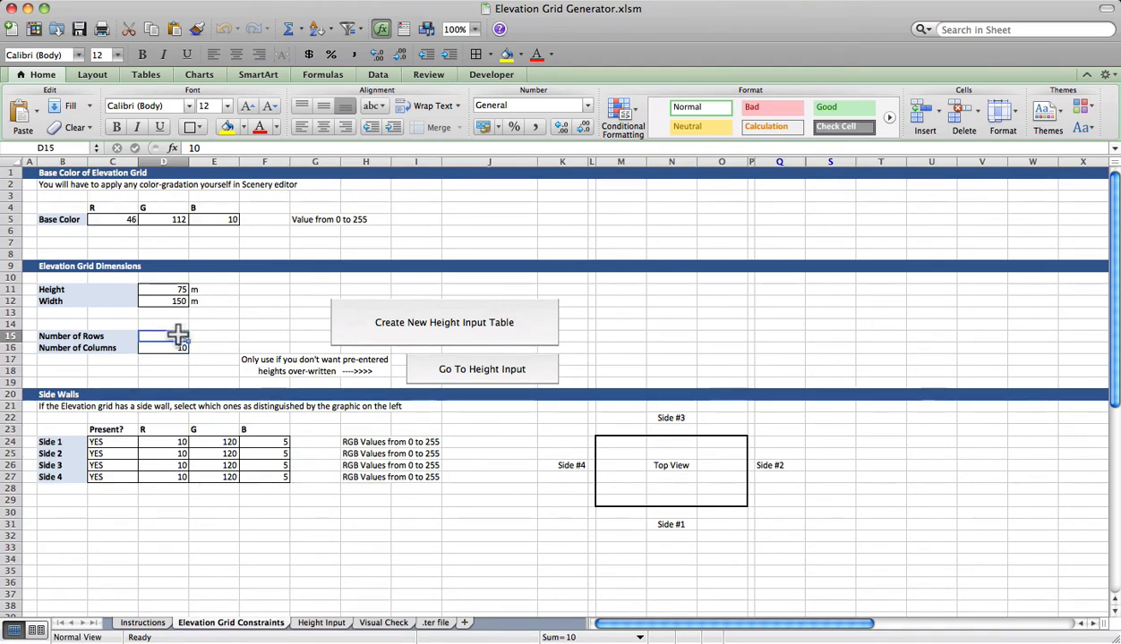
pyautogui.write('51')
pyautogui.press('Return')
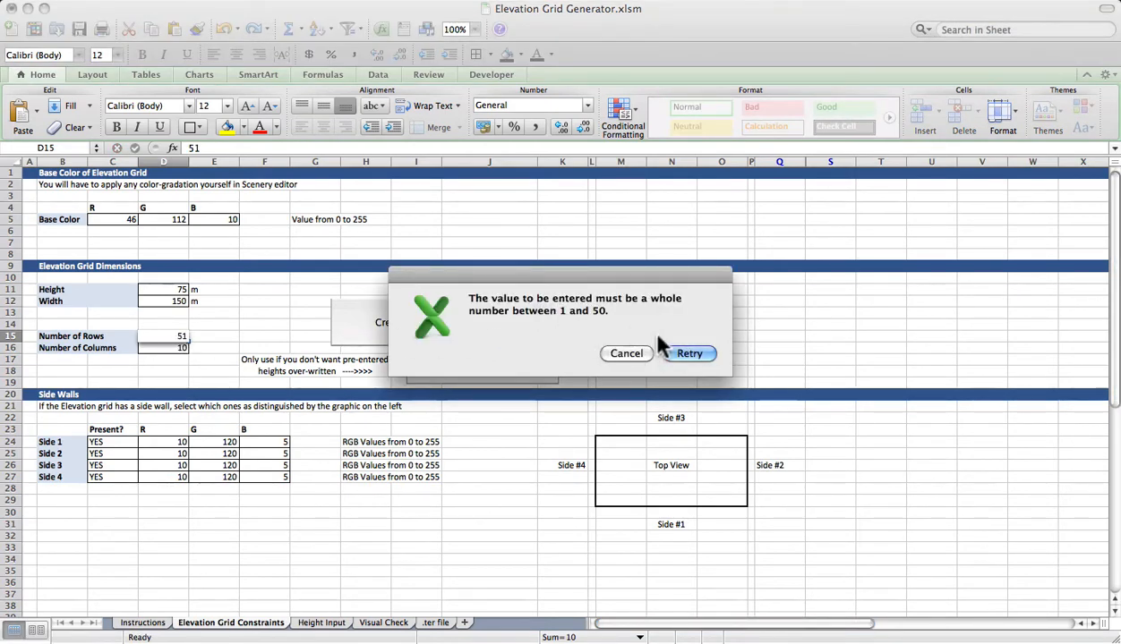
pyautogui.click(699, 354)
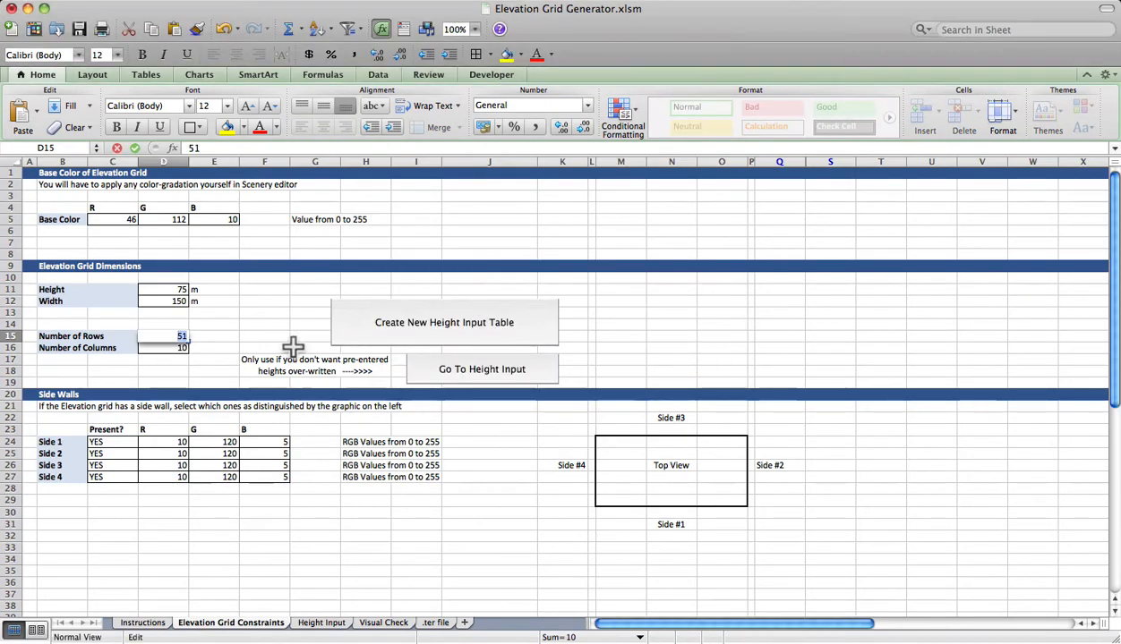
pyautogui.write('50')
pyautogui.press('Return')
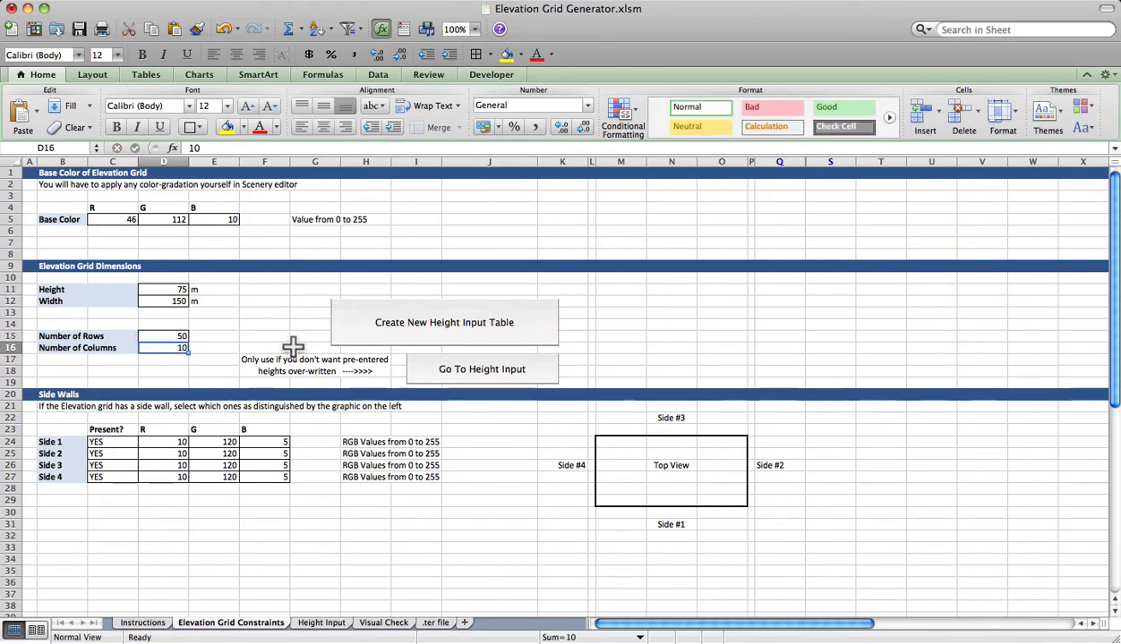
# Set the Number of Rows in the Elevation Grid Dimensions to 10
pyautogui.click(181, 337)
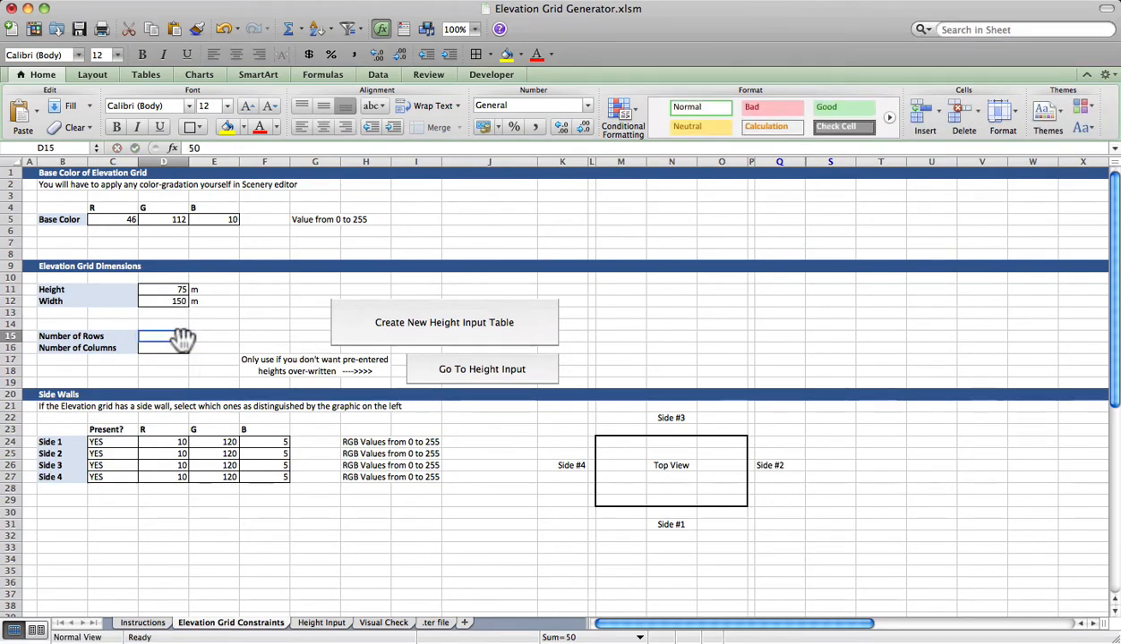
pyautogui.write('10')
pyautogui.press('Return')
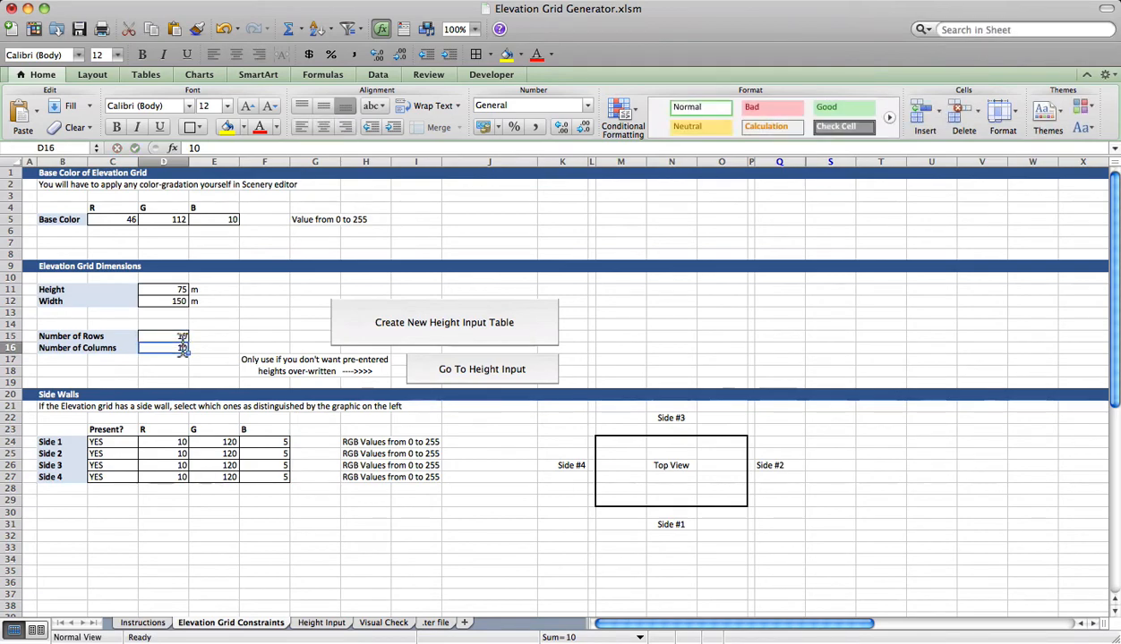
# Review the Side Walls settings for all four sides and create a new height input table
pyautogui.click(54, 394)
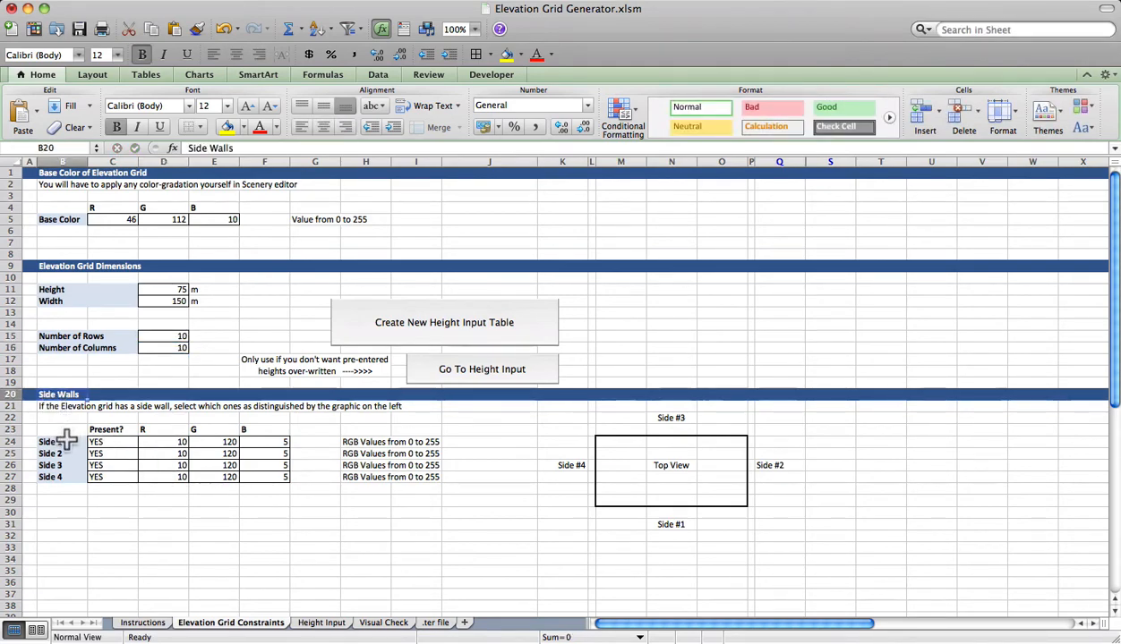
pyautogui.moveTo(55, 442); pyautogui.dragTo(254, 478)
pyautogui.click(260, 490)
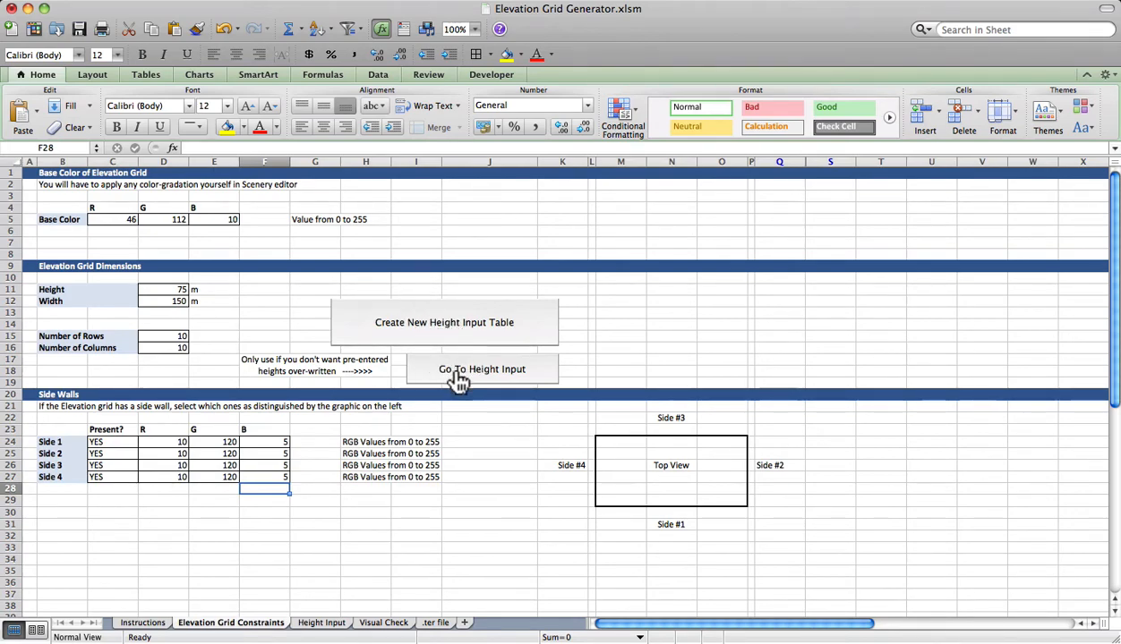
pyautogui.click(445, 319)
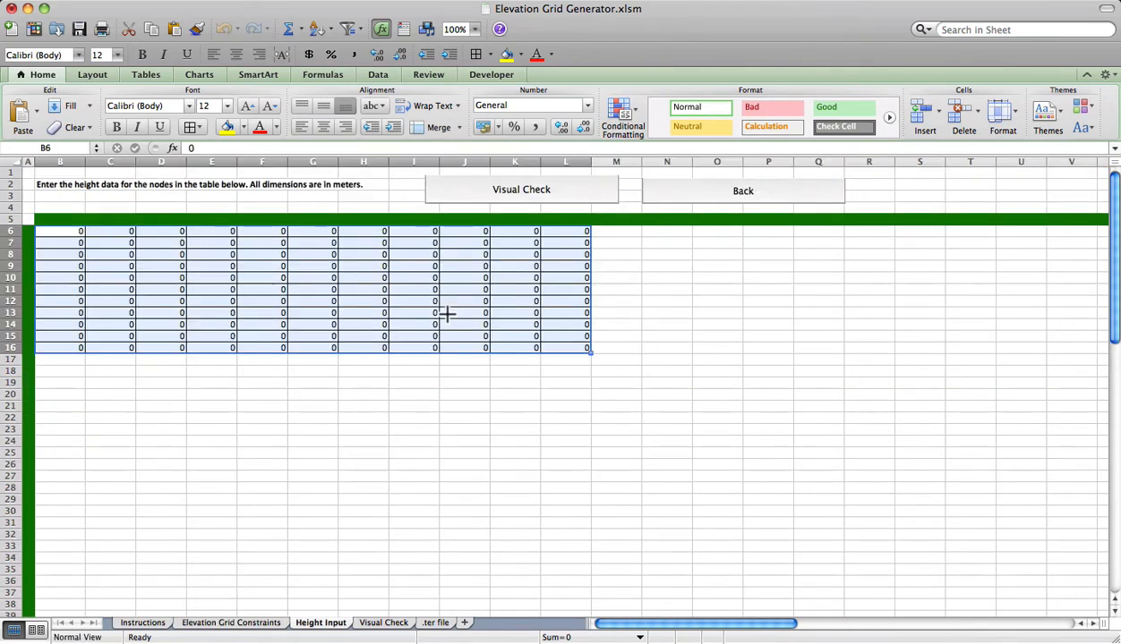
pyautogui.click(362, 370)
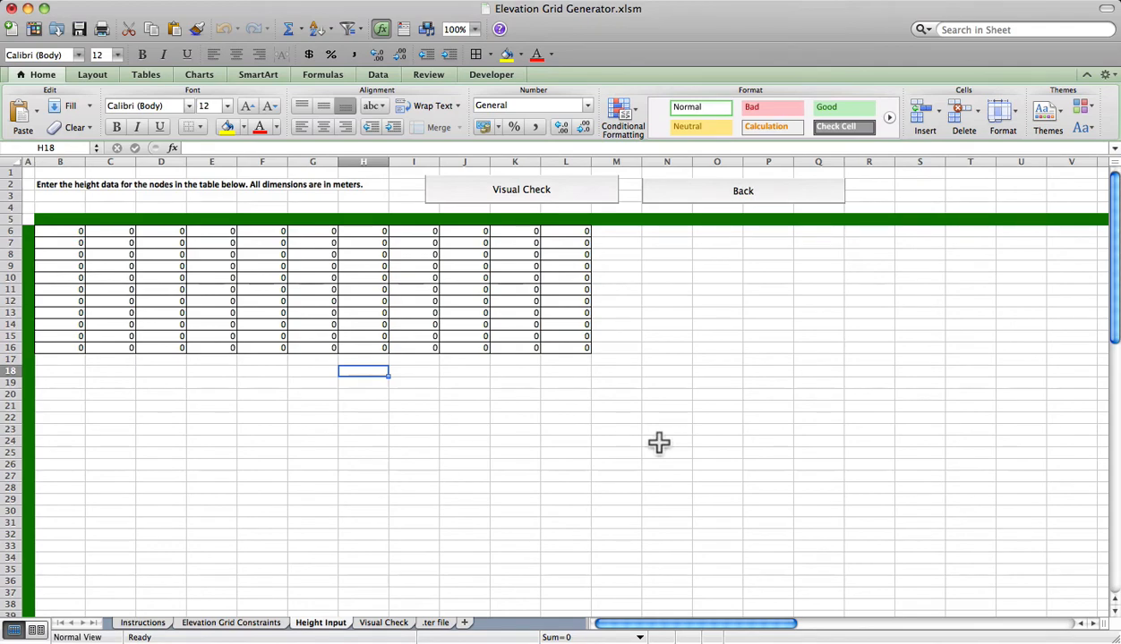
# Enter node heights of 10 in cell B6 and 2 in cell B7 of the height table
pyautogui.click(72, 231)
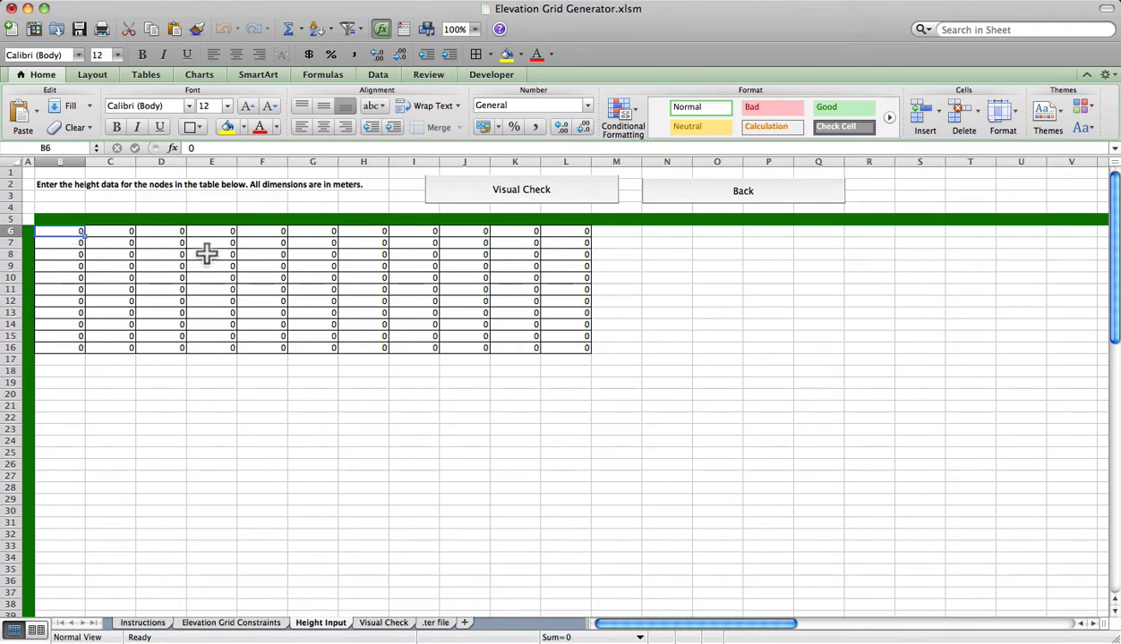
pyautogui.write('10')
pyautogui.press('Return')
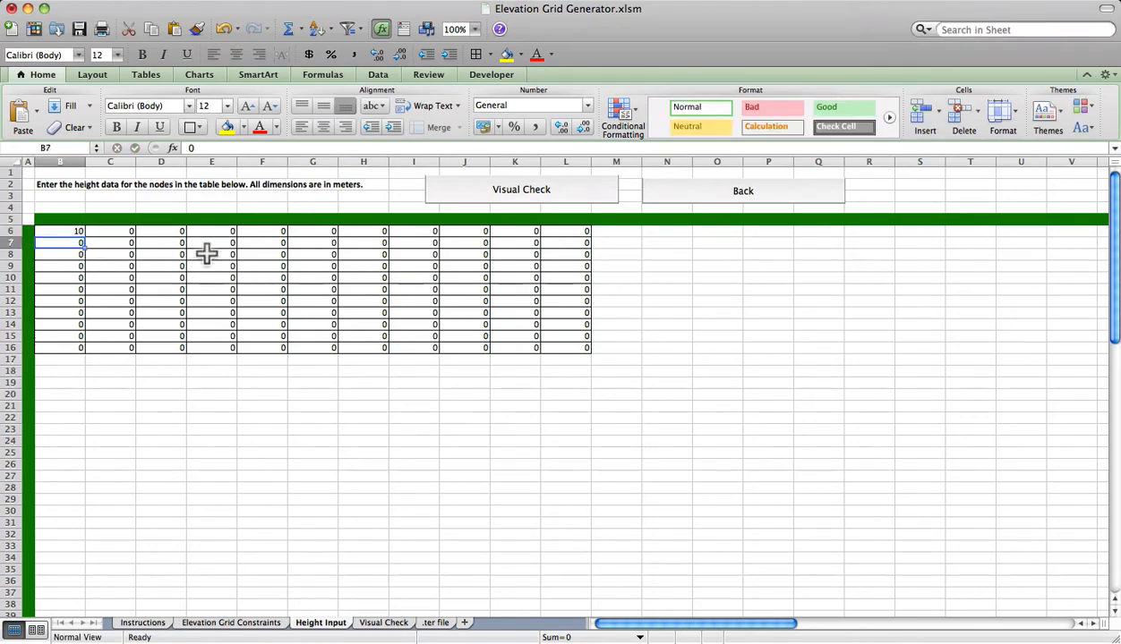
pyautogui.write('2')
pyautogui.press('Return')
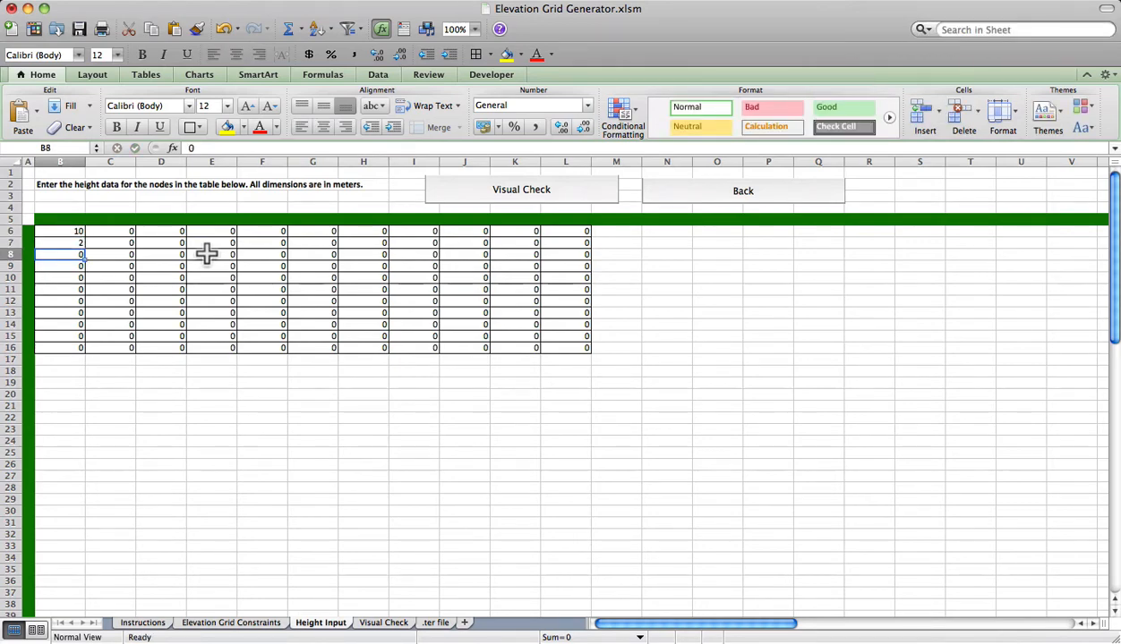
# Enter heights of 40 in E8, 100 in I11 and 800 in G13, and run the visual check of the grid
pyautogui.click(207, 255)
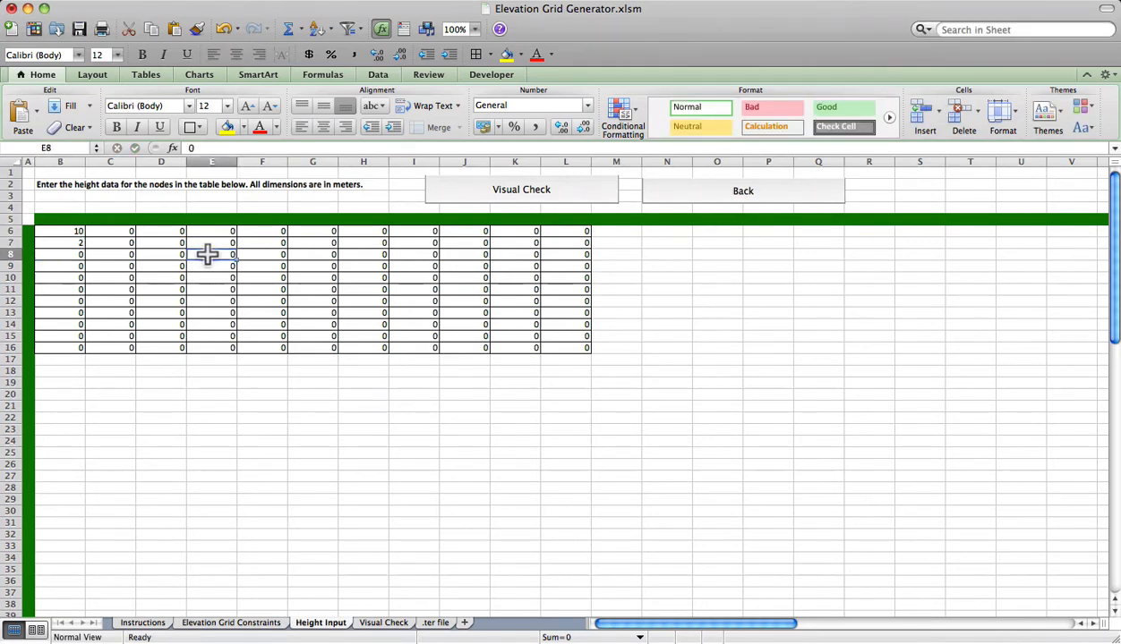
pyautogui.write('40')
pyautogui.click(420, 285)
pyautogui.write('100')
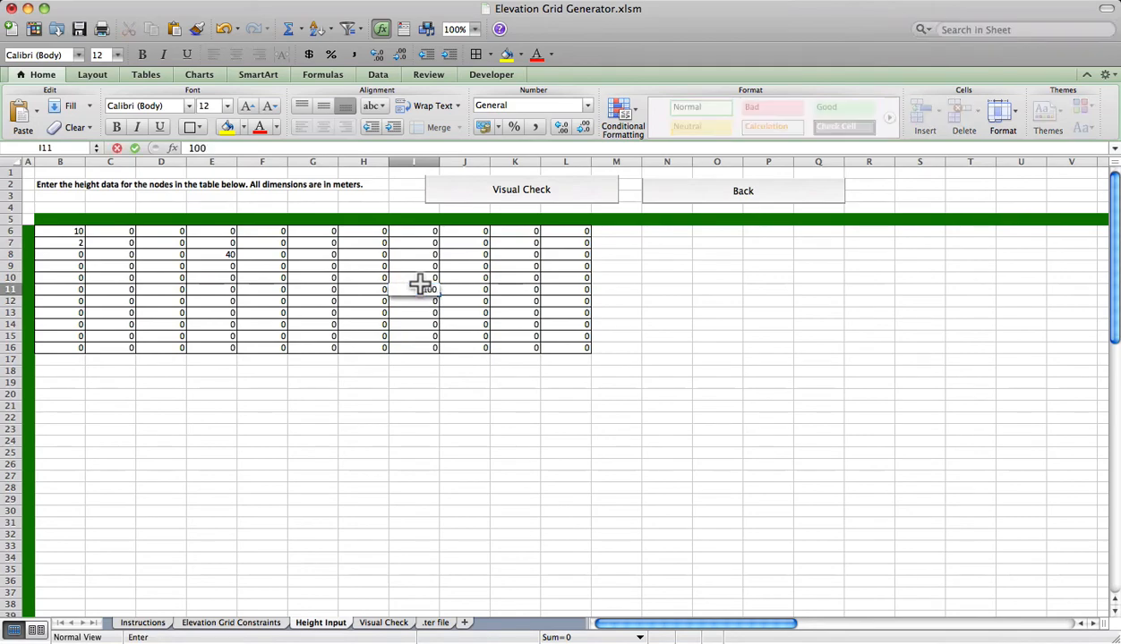
pyautogui.press('Return')
pyautogui.click(289, 311)
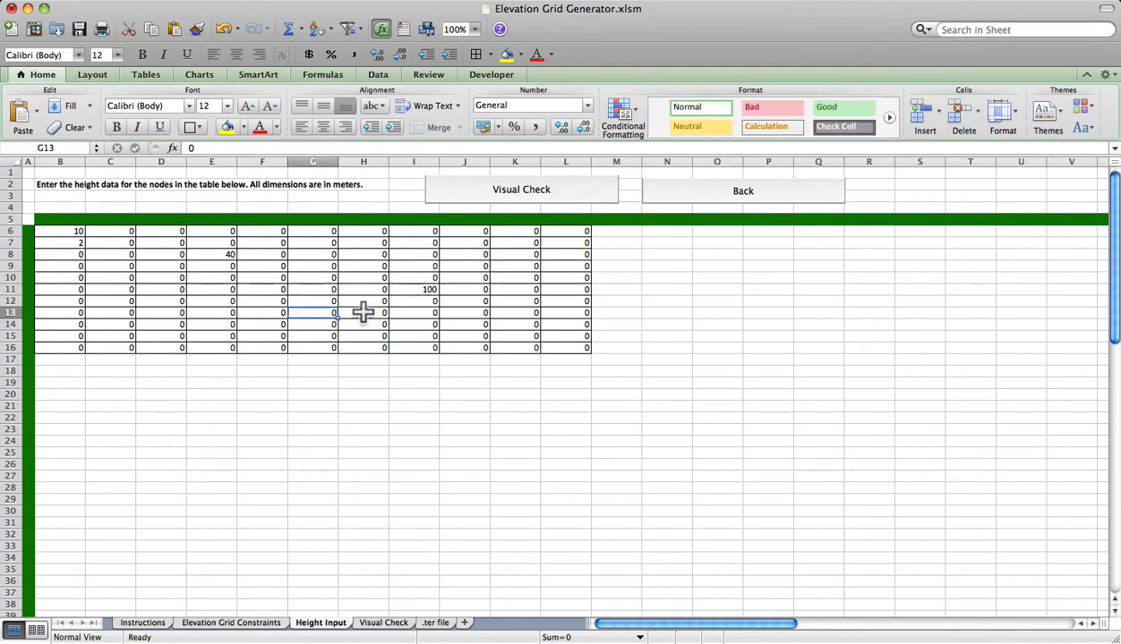
pyautogui.write('800')
pyautogui.press('Return')
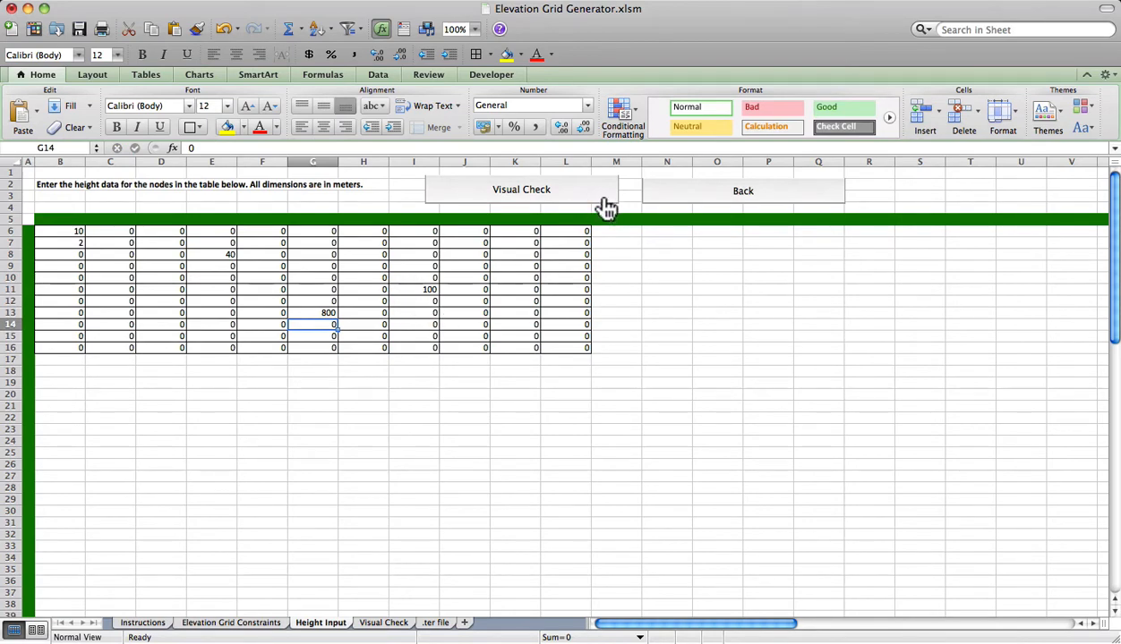
pyautogui.click(534, 192)
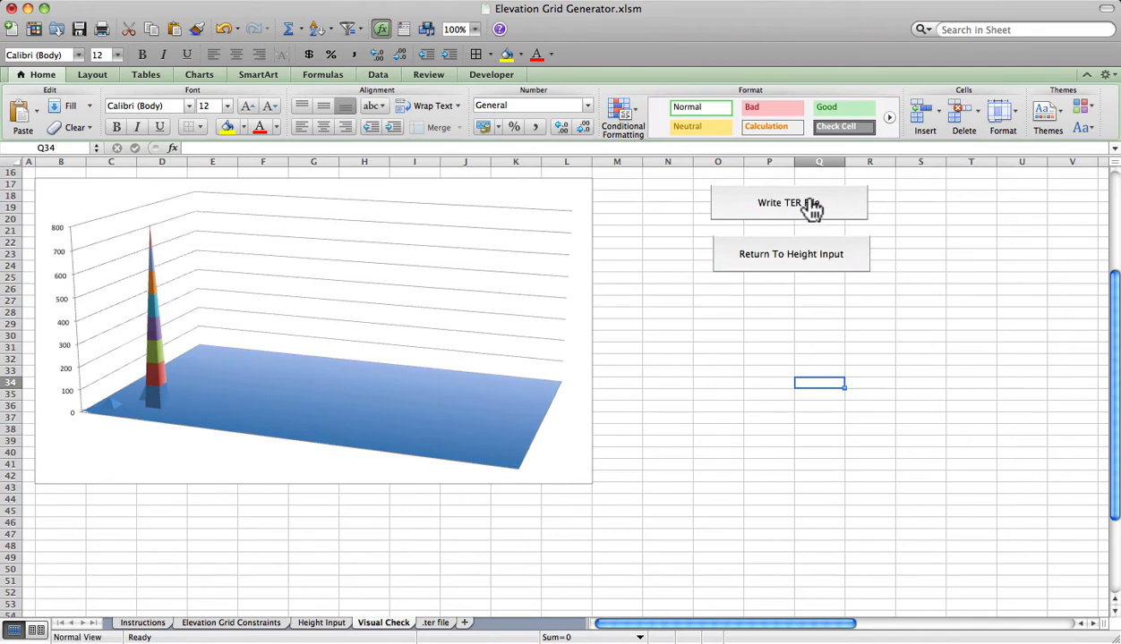
# Return to the height input table and enter 300 in I15, 20 in J13 and 100 in C10
pyautogui.click(800, 250)
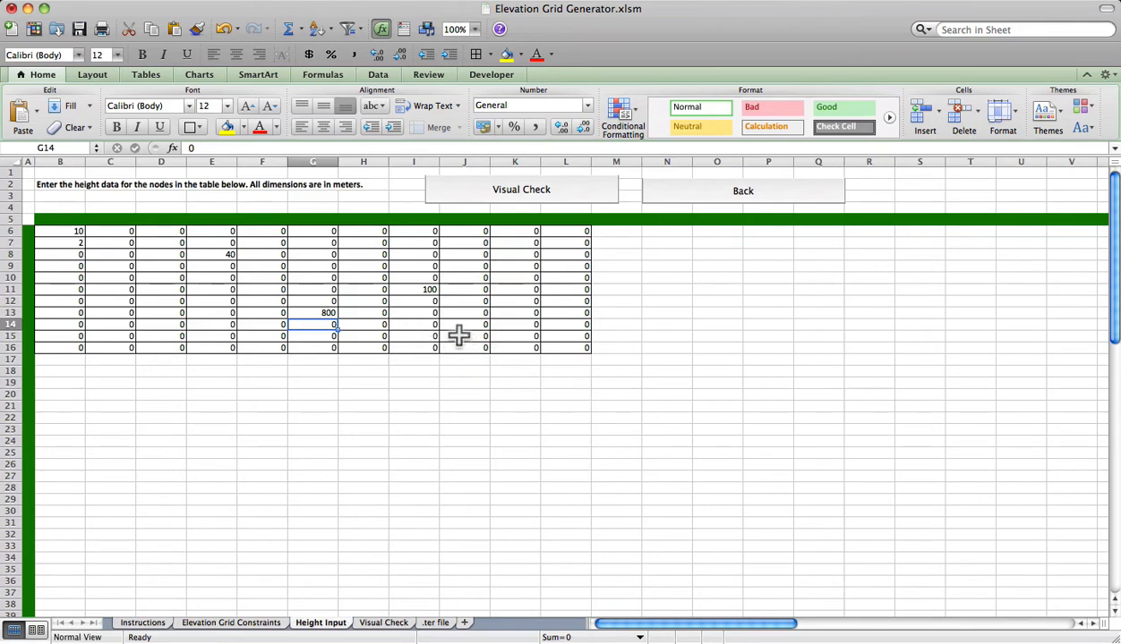
pyautogui.click(409, 332)
pyautogui.write('300')
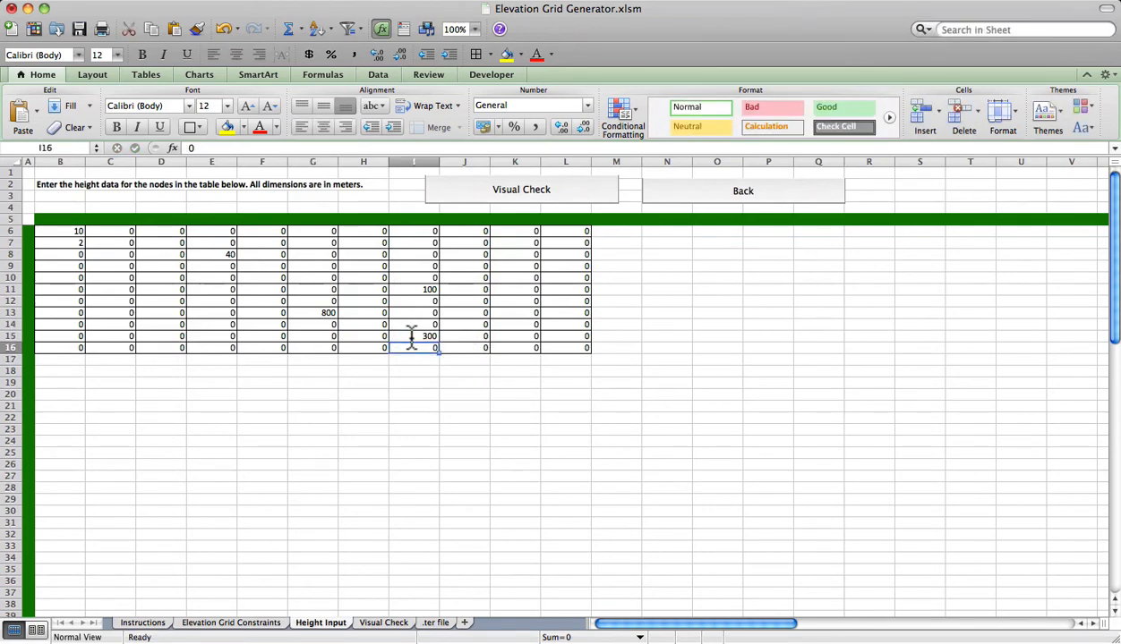
pyautogui.press('Return')
pyautogui.click(488, 309)
pyautogui.write('20')
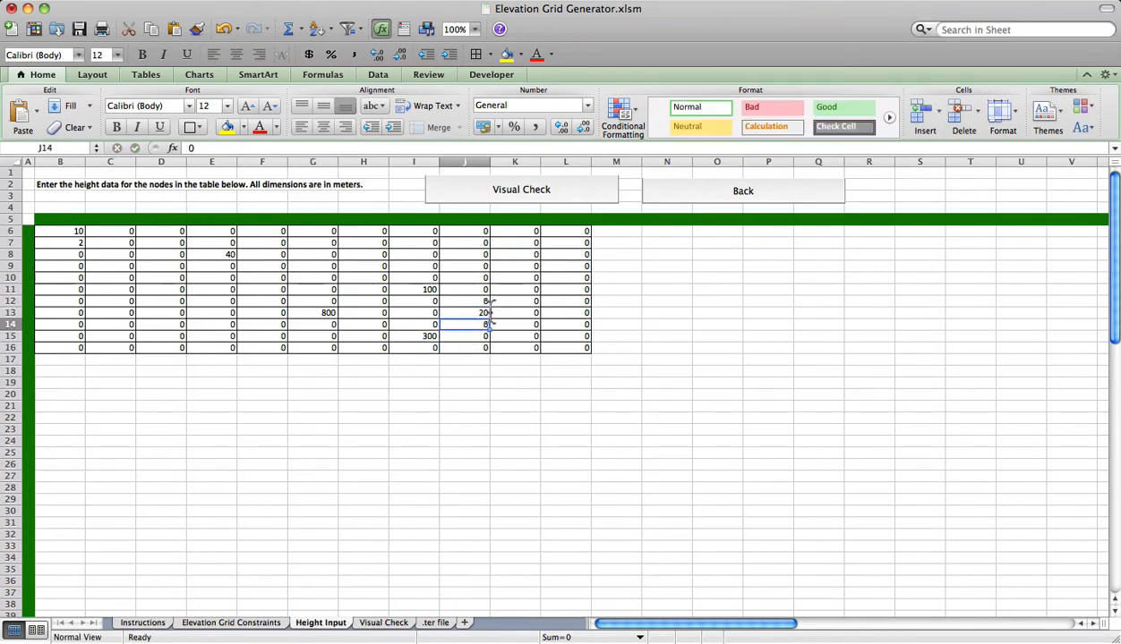
pyautogui.click(124, 278)
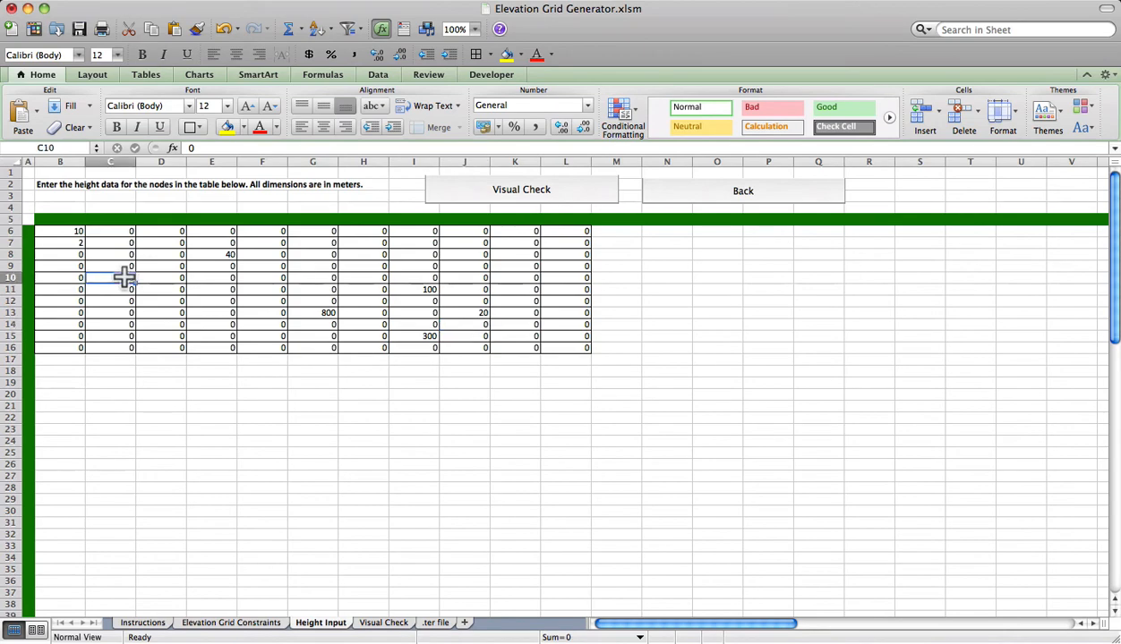
pyautogui.write('100')
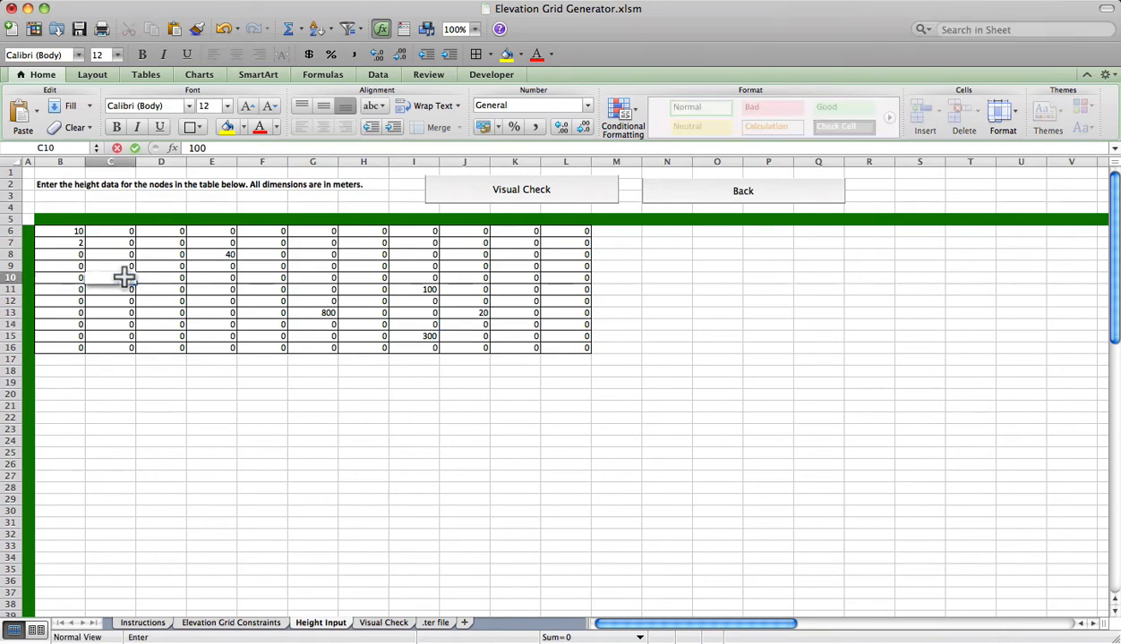
# Run the visual check on the edited heights, write the TER file and look through its lines
pyautogui.click(474, 199)
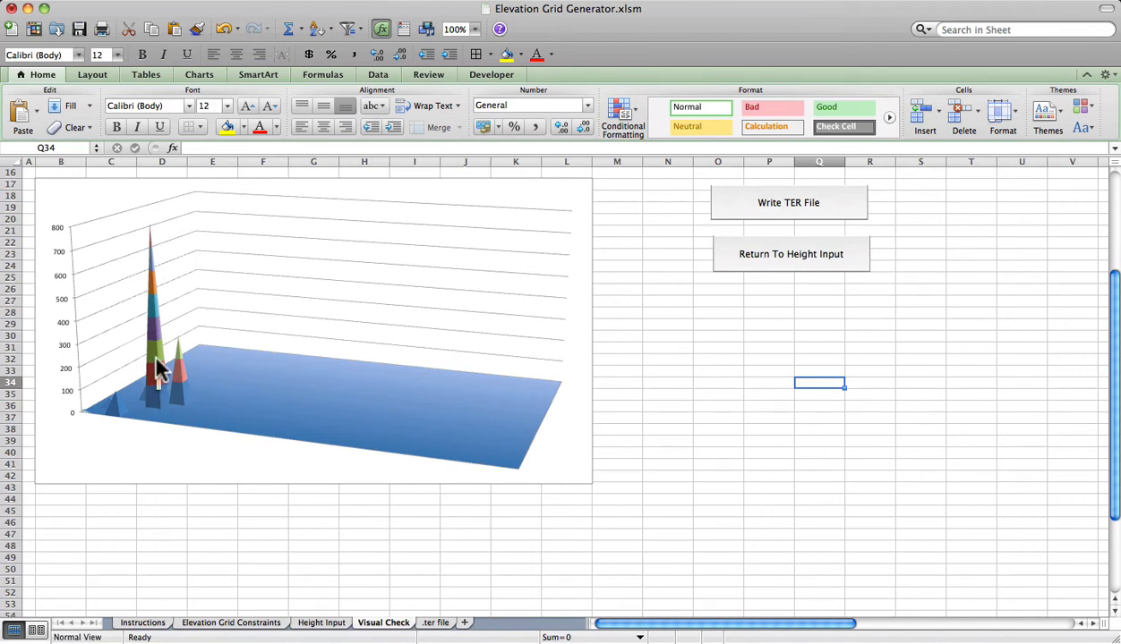
pyautogui.click(796, 205)
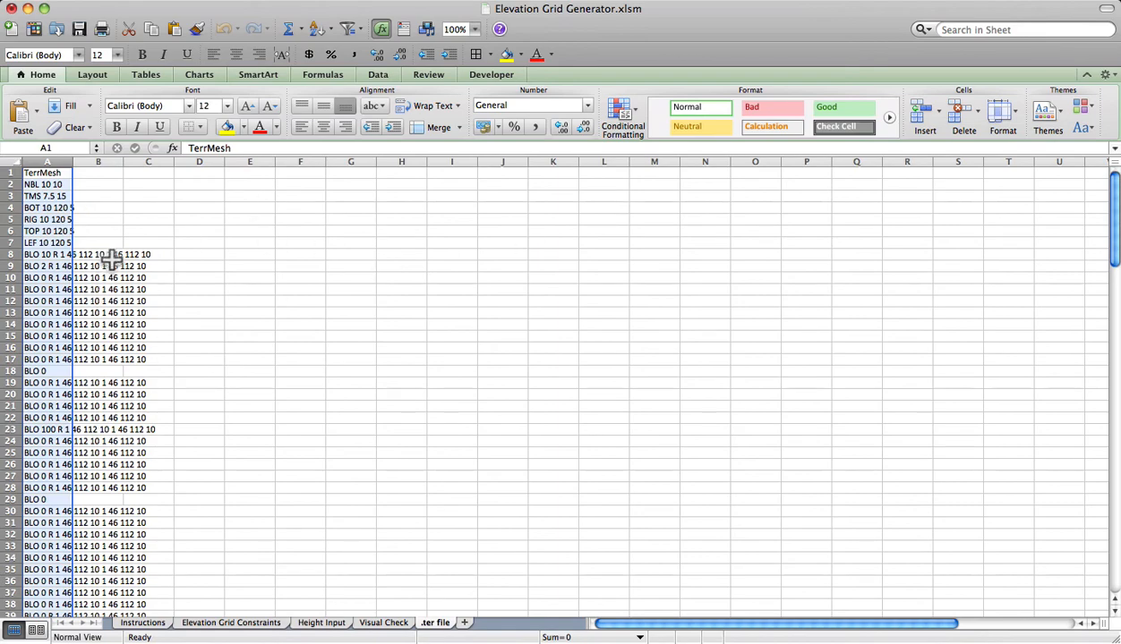
pyautogui.scroll(-20, 38, 260)
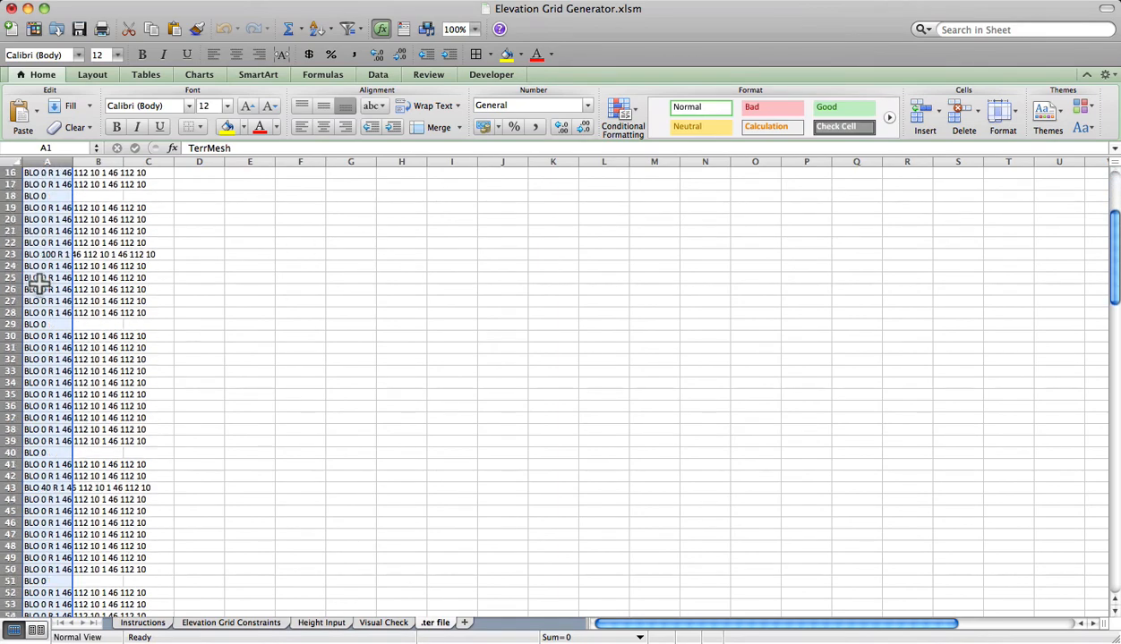
pyautogui.scroll(-4, 42, 285)
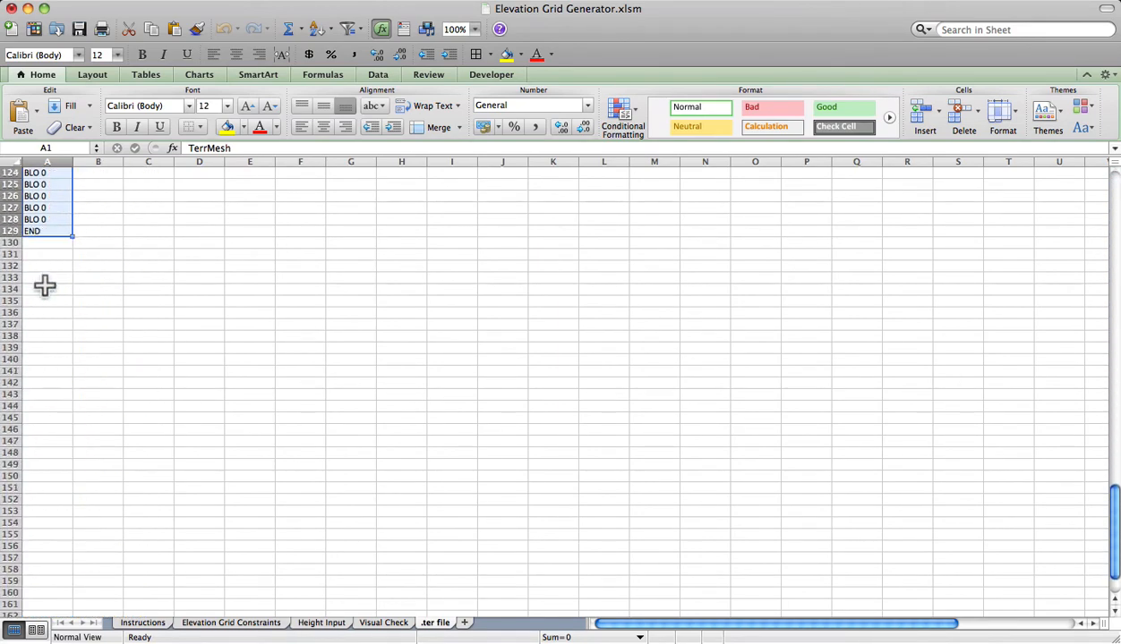
pyautogui.scroll(4, 44, 287)
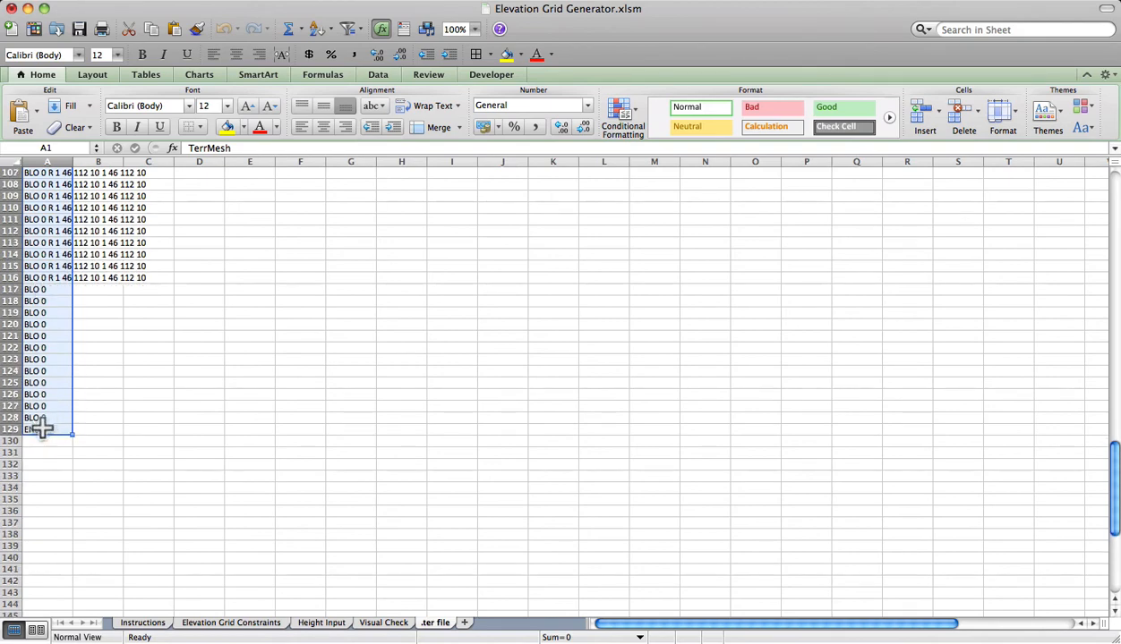
pyautogui.scroll(20, 49, 417)
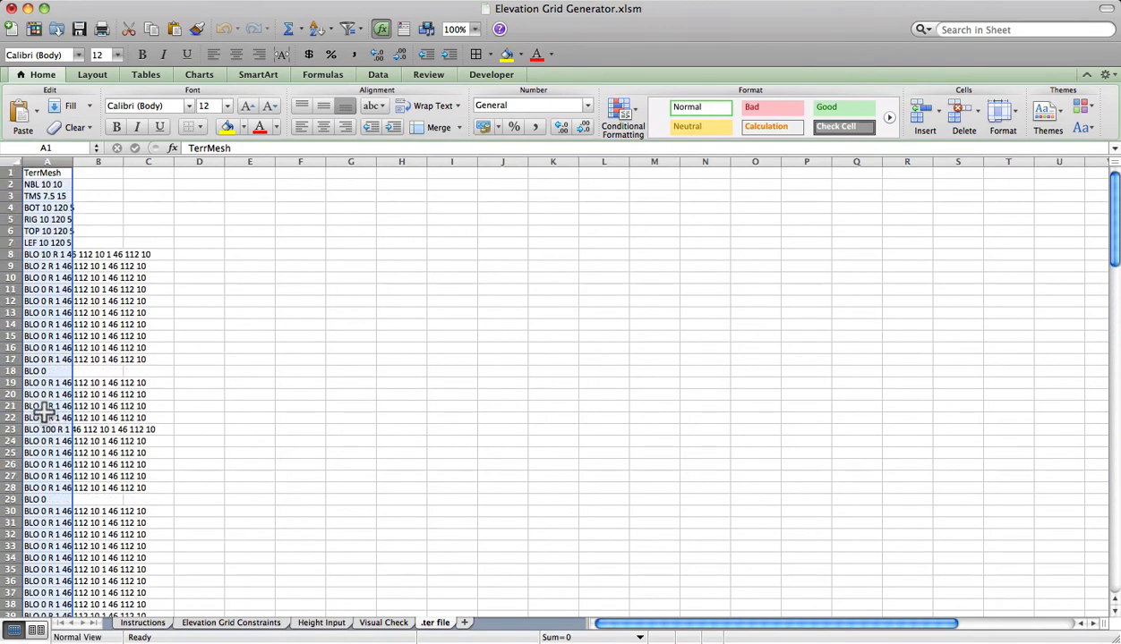